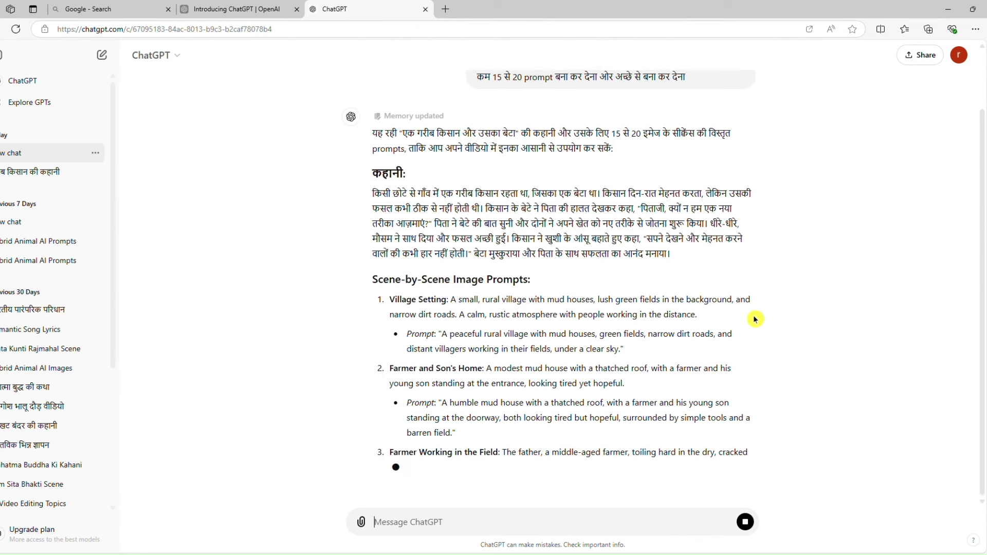
# Step: Review the generated Hindi farmer story and its scene-by-scene image prompts
pyautogui.scroll(-3, 579, 388)
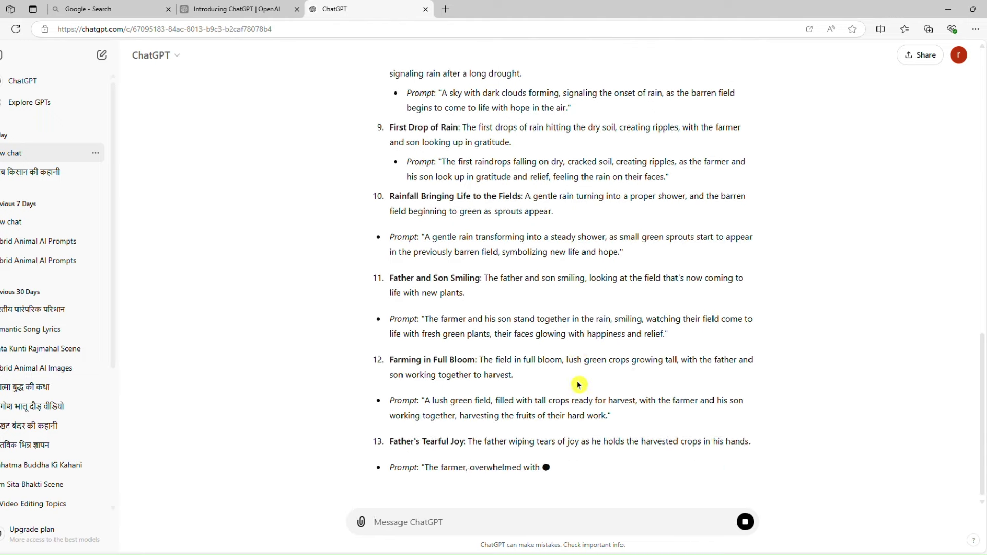
pyautogui.scroll(15, 578, 384)
pyautogui.scroll(-15, 579, 380)
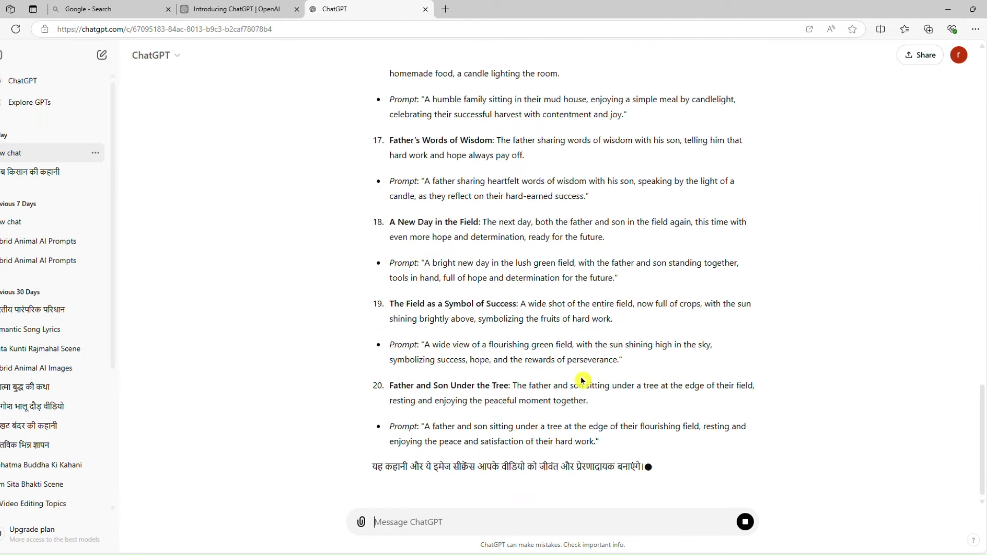
pyautogui.scroll(8, 580, 375)
pyautogui.scroll(10, 580, 374)
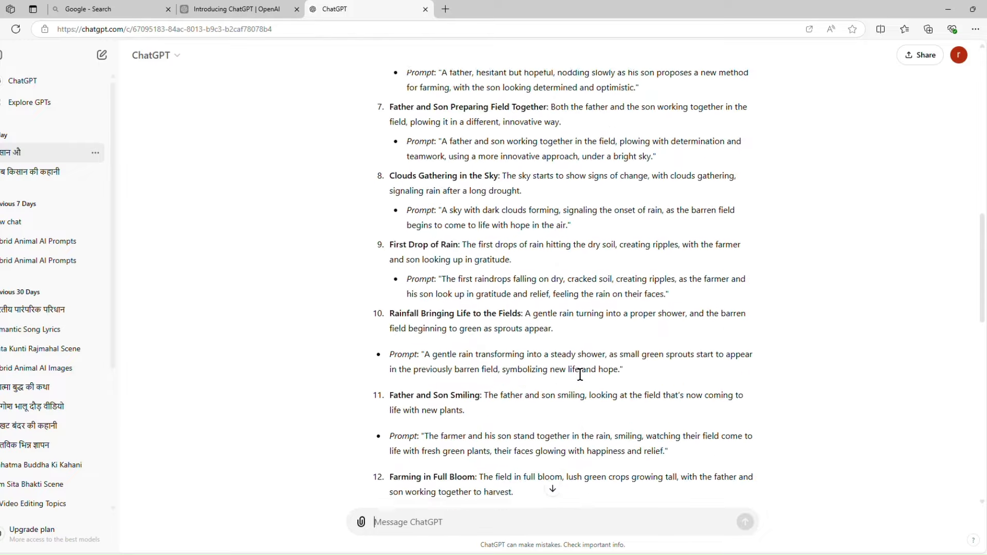
pyautogui.scroll(4, 579, 374)
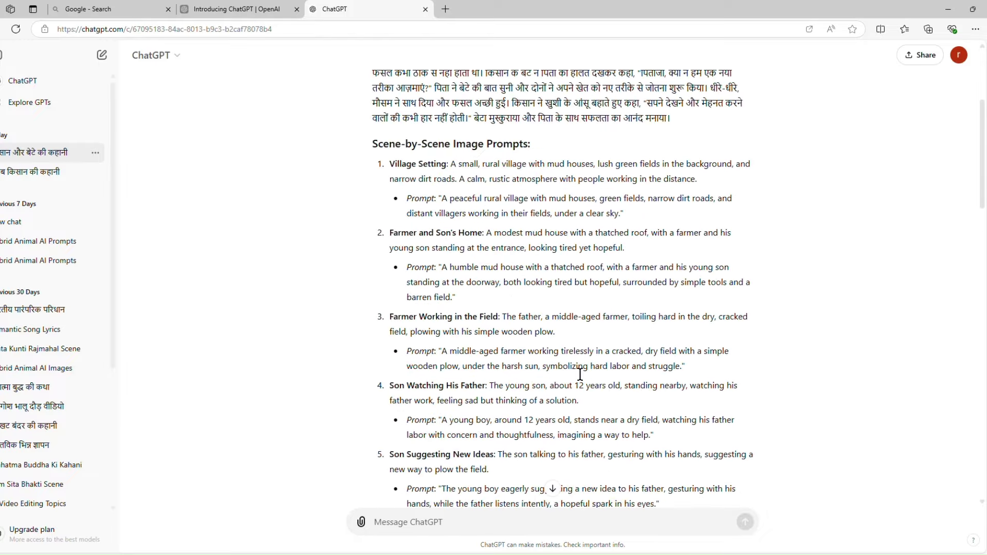
pyautogui.scroll(1, 398, 173)
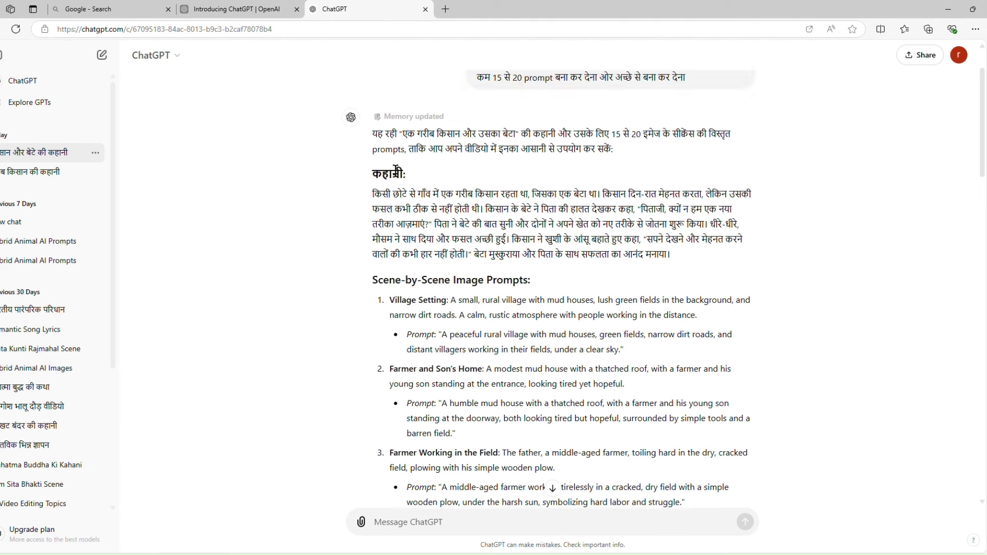
pyautogui.click(380, 136)
pyautogui.moveTo(381, 179); pyautogui.dragTo(659, 437)
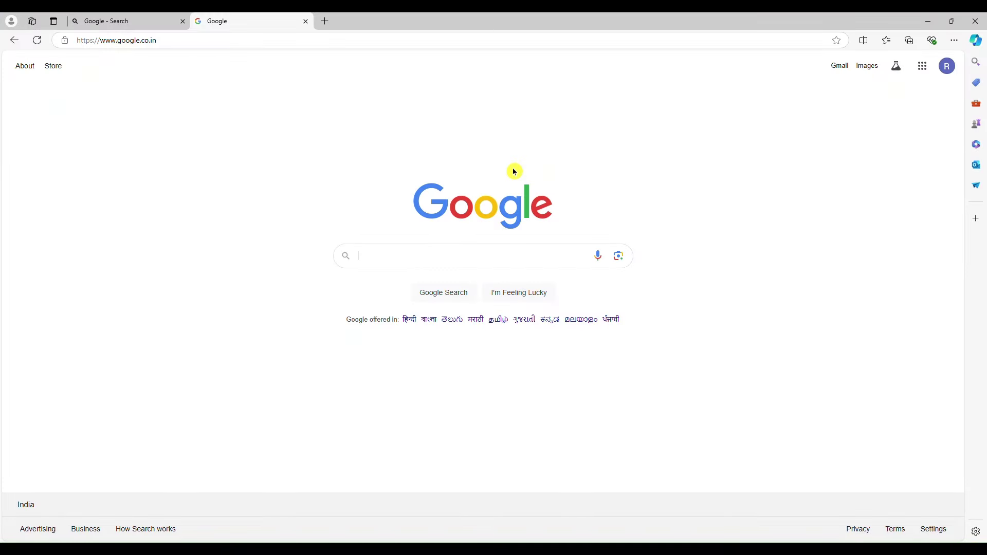
# Step: Search Google for elevenlabs and open the ElevenLabs text-to-speech site from the results
pyautogui.click(420, 264)
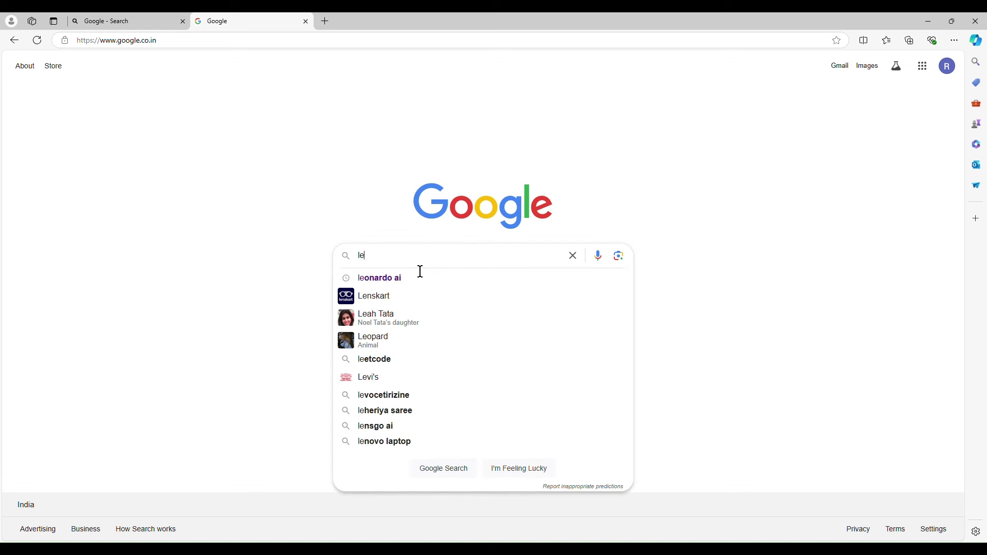
pyautogui.press('BackSpace')
pyautogui.press('BackSpace')
pyautogui.press('BackSpace')
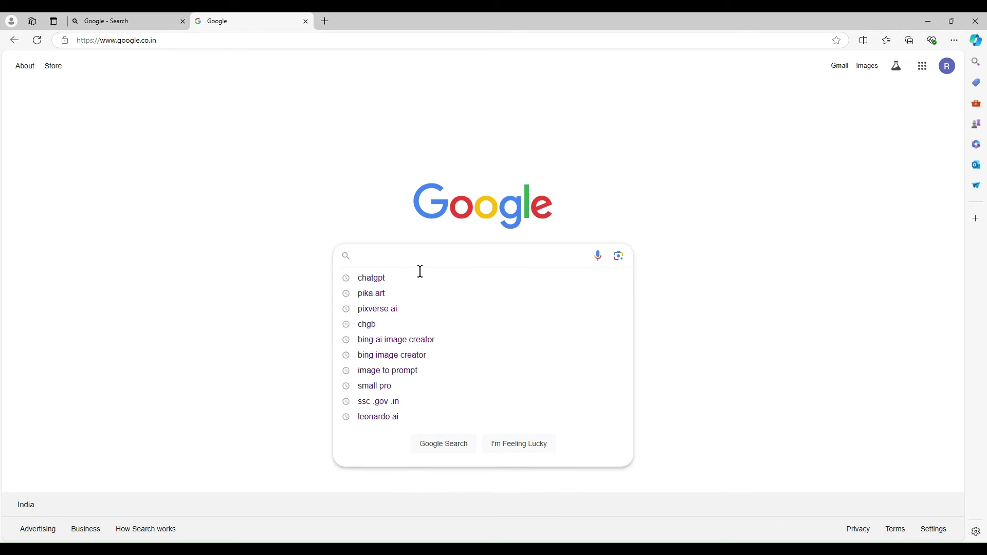
pyautogui.write('ele')
pyautogui.click(409, 281)
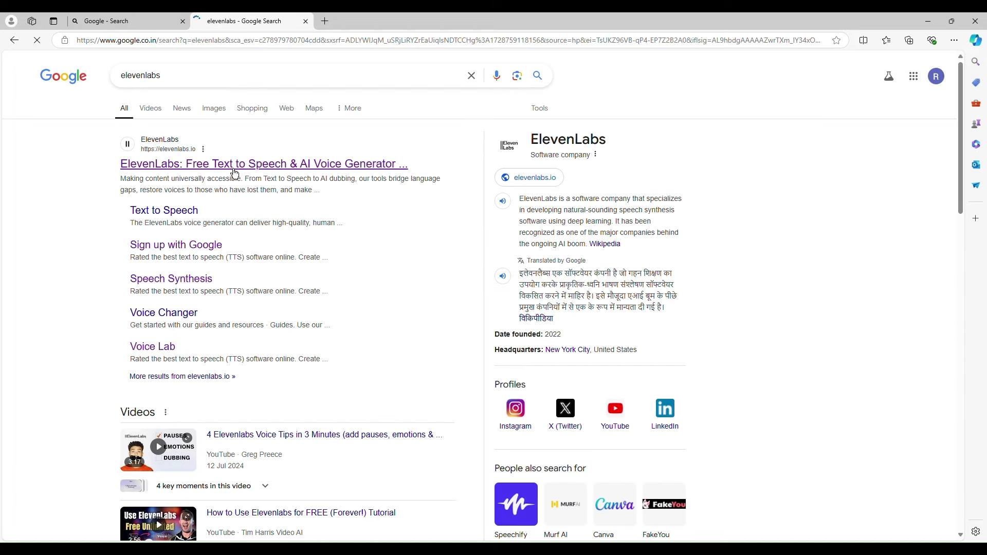
pyautogui.click(234, 170)
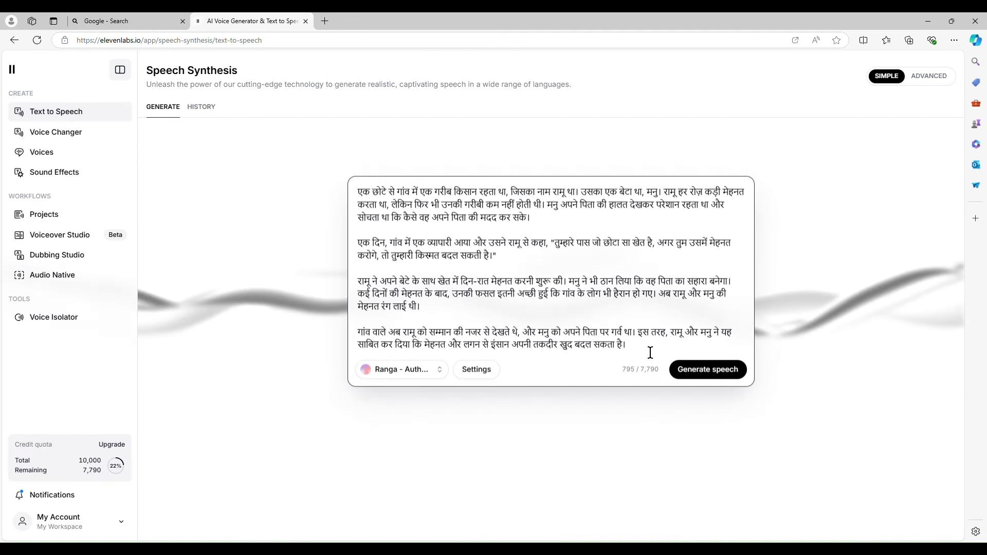
# Step: Generate speech from the Hindi story with the Ranga voice and download the audio
pyautogui.click(713, 380)
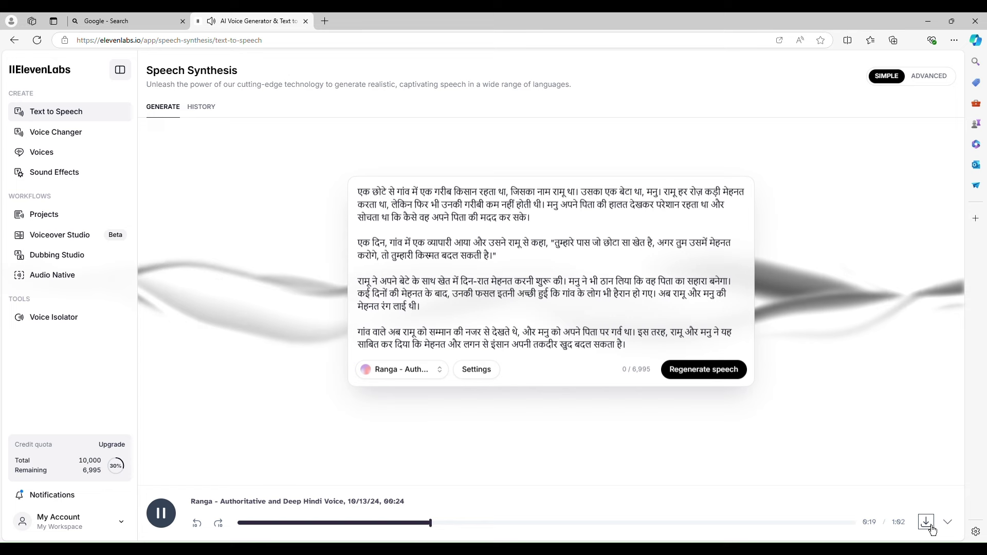
pyautogui.click(931, 527)
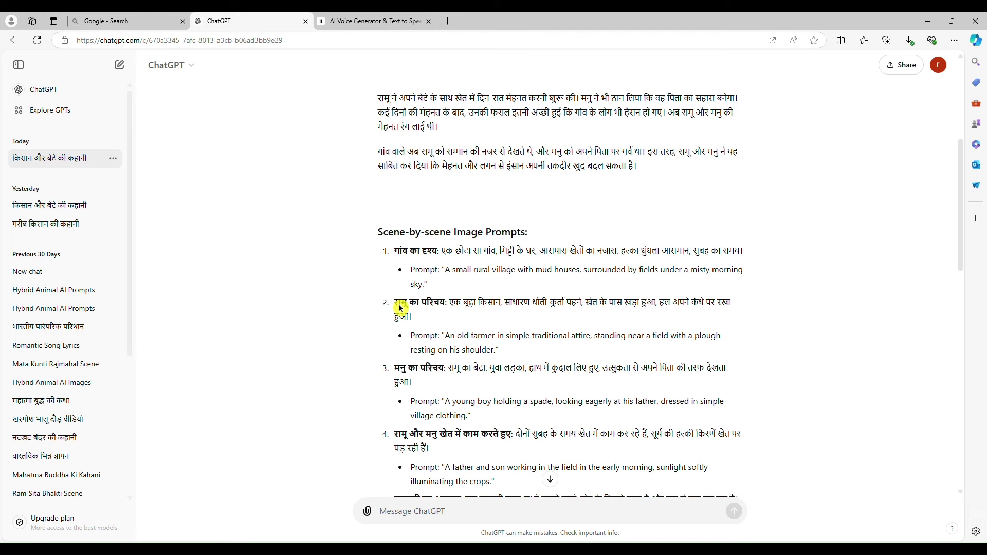
# Step: Copy the first scene's image prompt about the small rural village from the ChatGPT answer
pyautogui.scroll(-2, 400, 309)
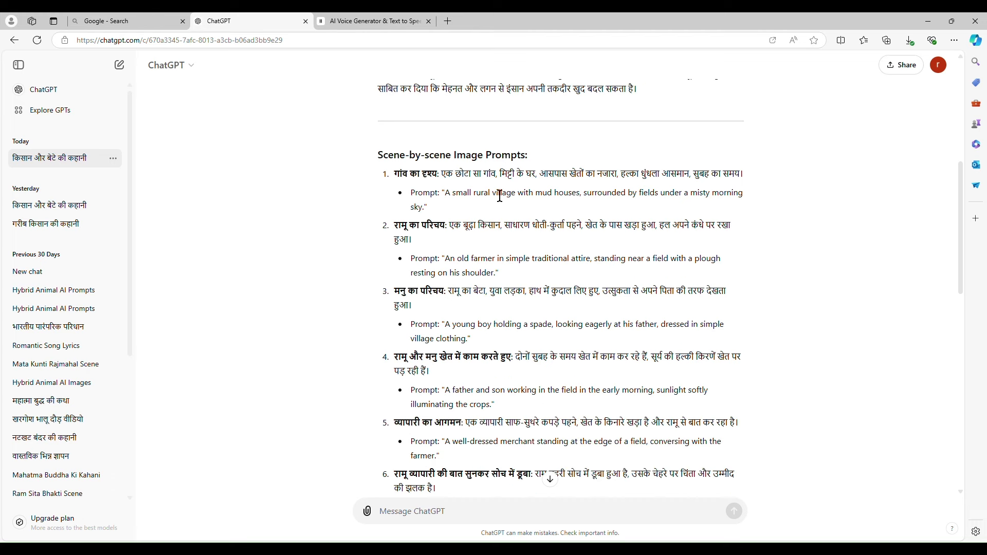
pyautogui.tripleClick(417, 198)
pyautogui.hotkey('ctrl', 'c')
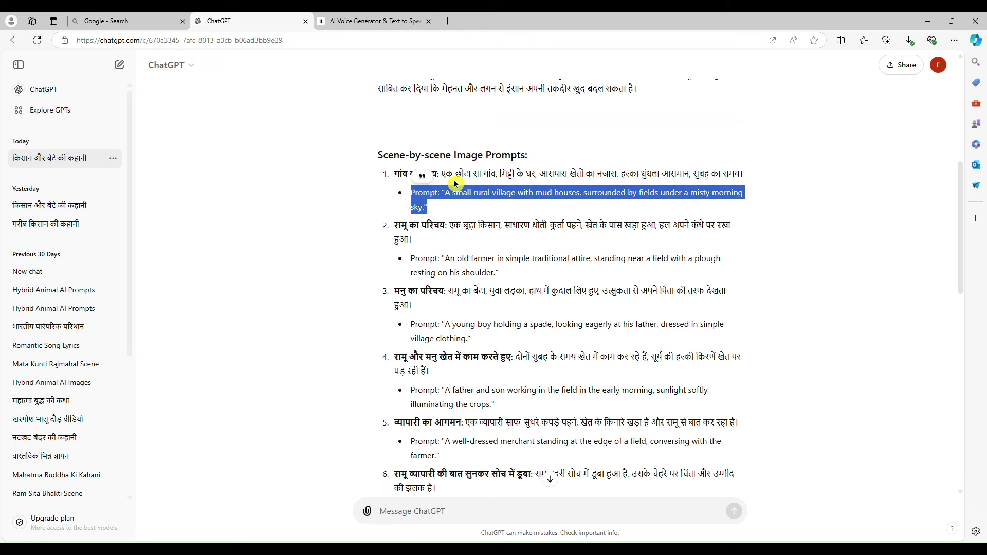
# Step: Search the web for leonardo ai in a new browser tab
pyautogui.click(448, 20)
pyautogui.click(426, 41)
pyautogui.write('l')
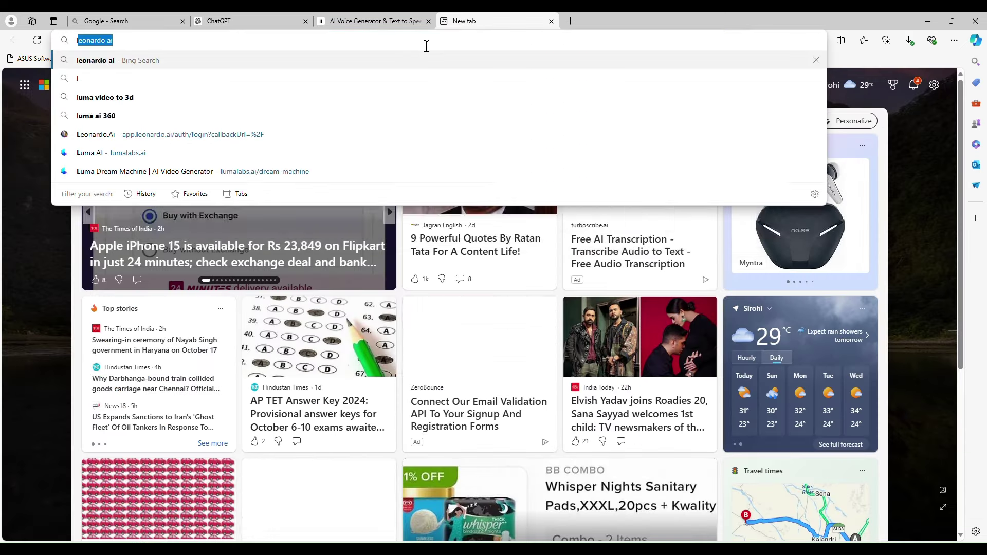
pyautogui.write('eona')
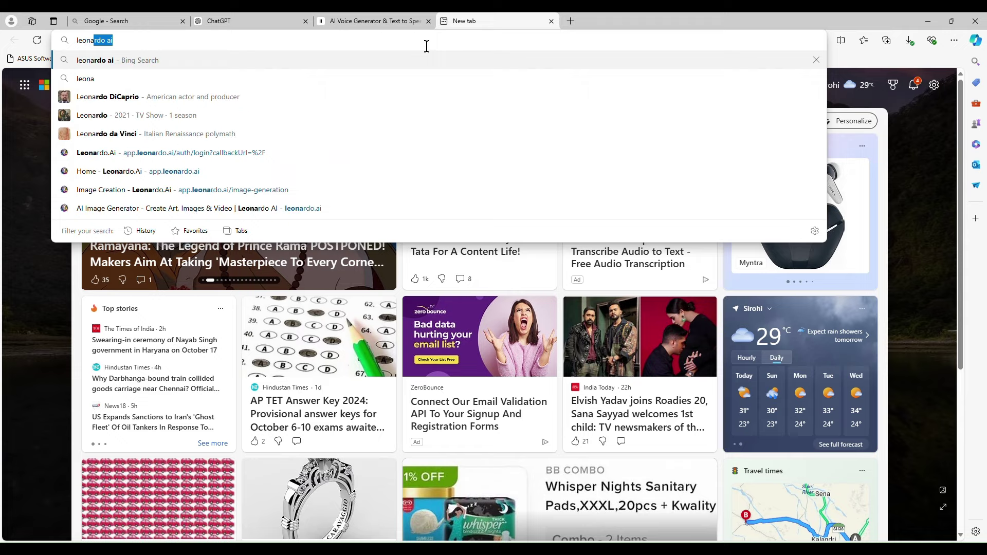
pyautogui.write('rdo')
pyautogui.press('Return')
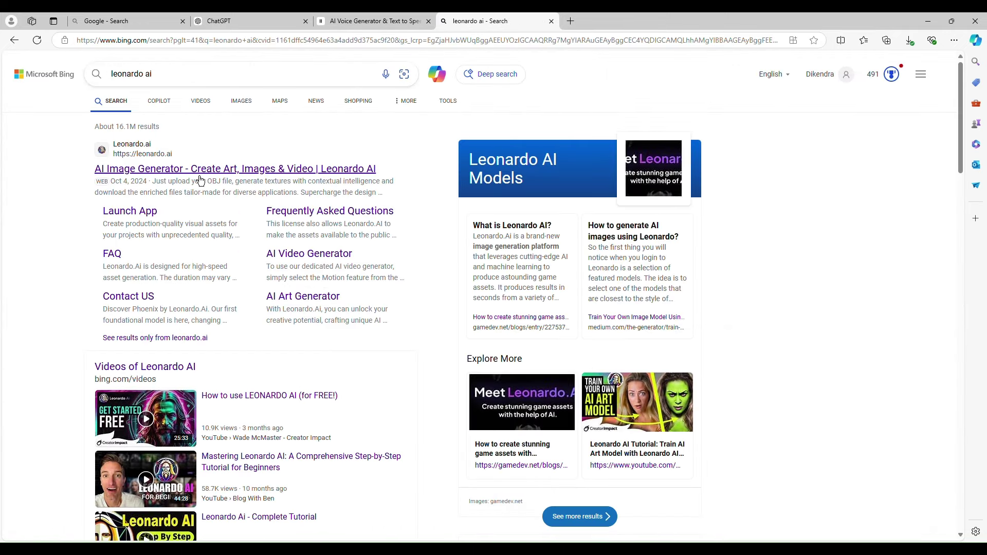
# Step: Open the Leonardo.Ai website from the search results and go to its Image Creation tool
pyautogui.click(201, 179)
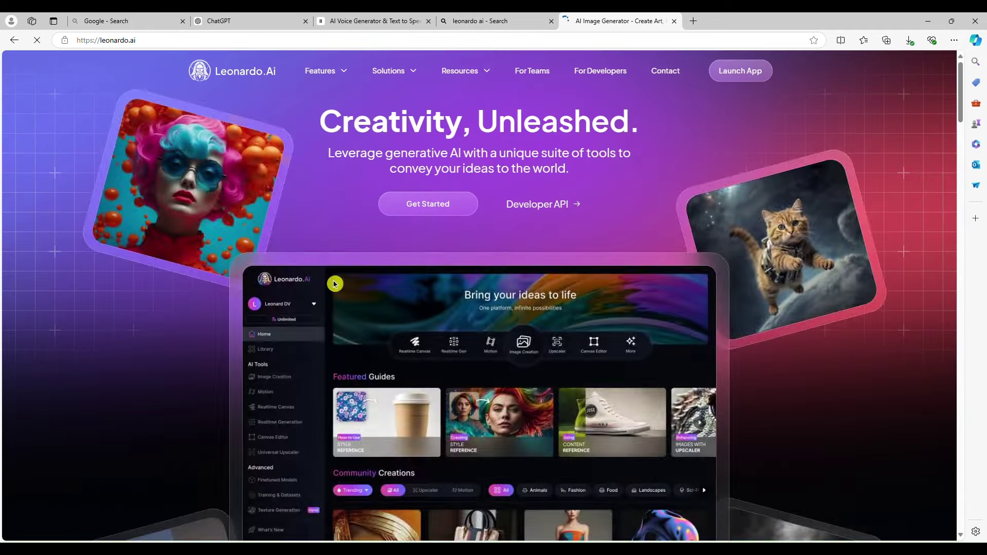
pyautogui.click(334, 284)
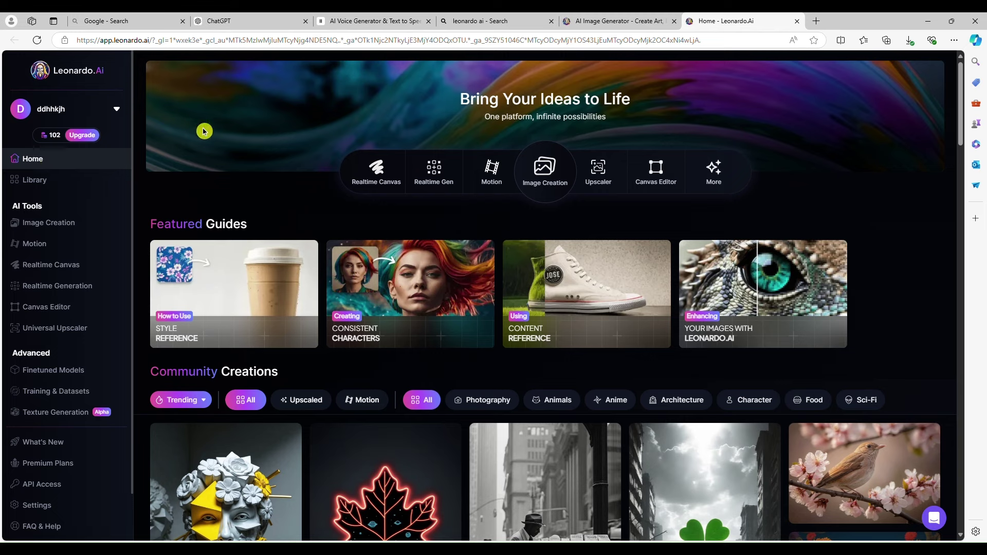
pyautogui.click(54, 231)
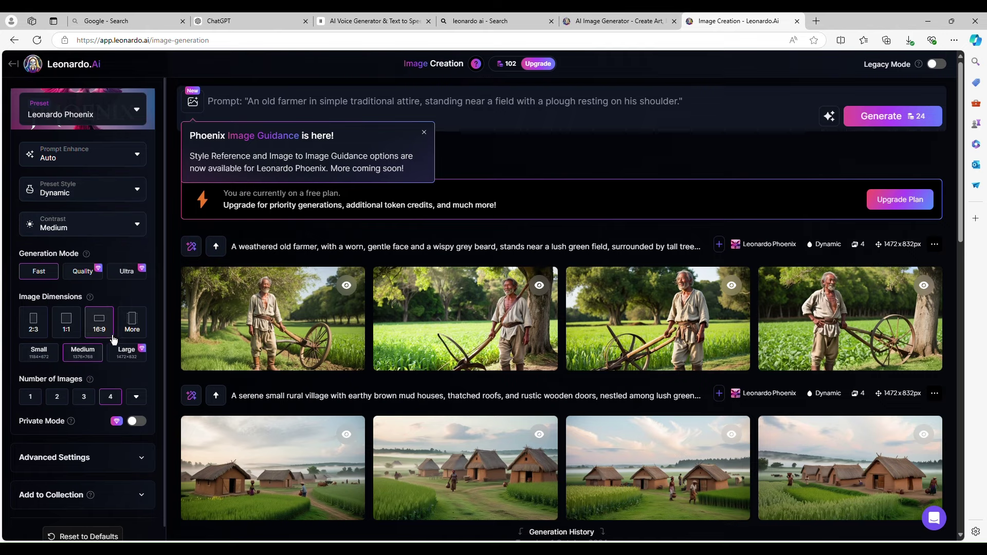
# Step: Expand the advanced generation settings to reveal the fixed seed option
pyautogui.click(107, 372)
pyautogui.scroll(-1, 107, 372)
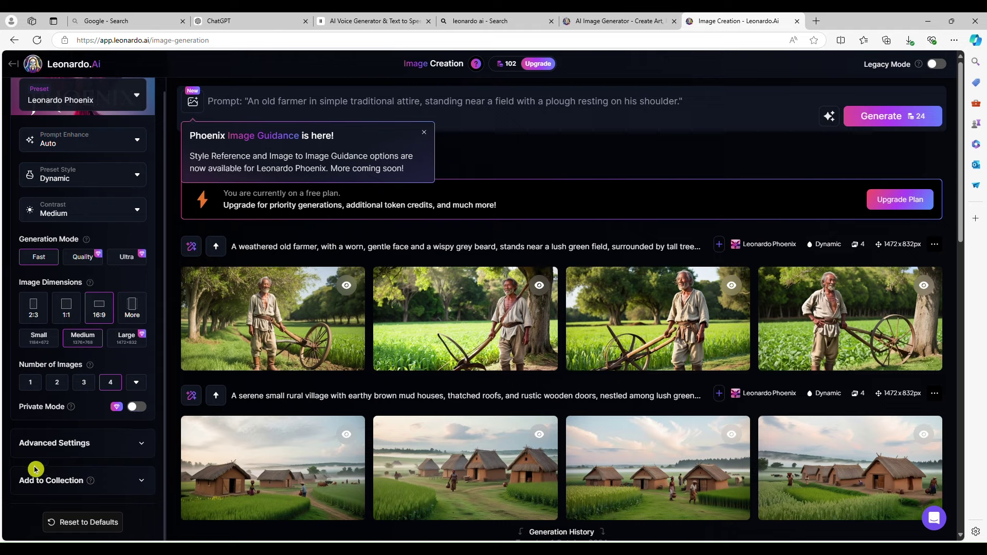
pyautogui.click(144, 454)
pyautogui.scroll(-2, 145, 452)
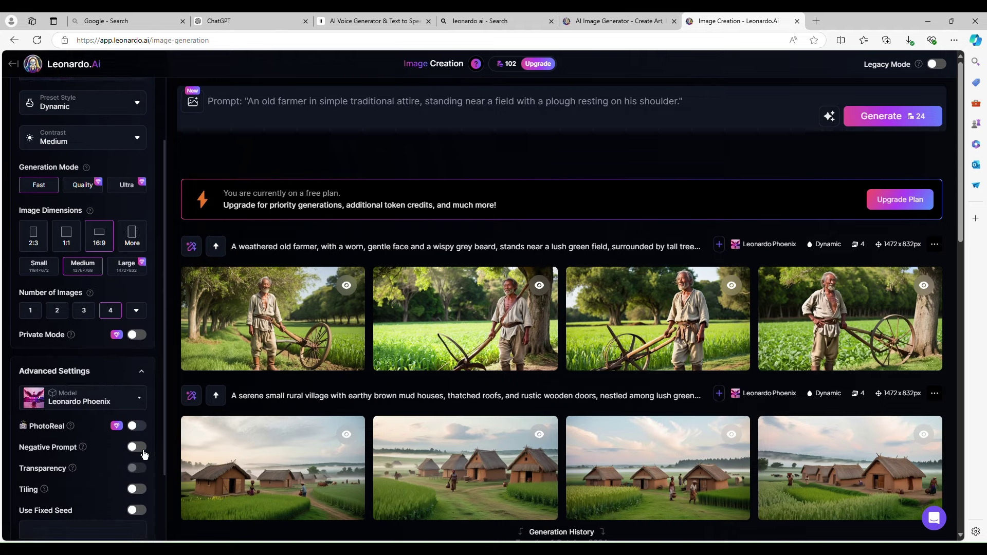
pyautogui.click(104, 426)
pyautogui.scroll(-2, 57, 493)
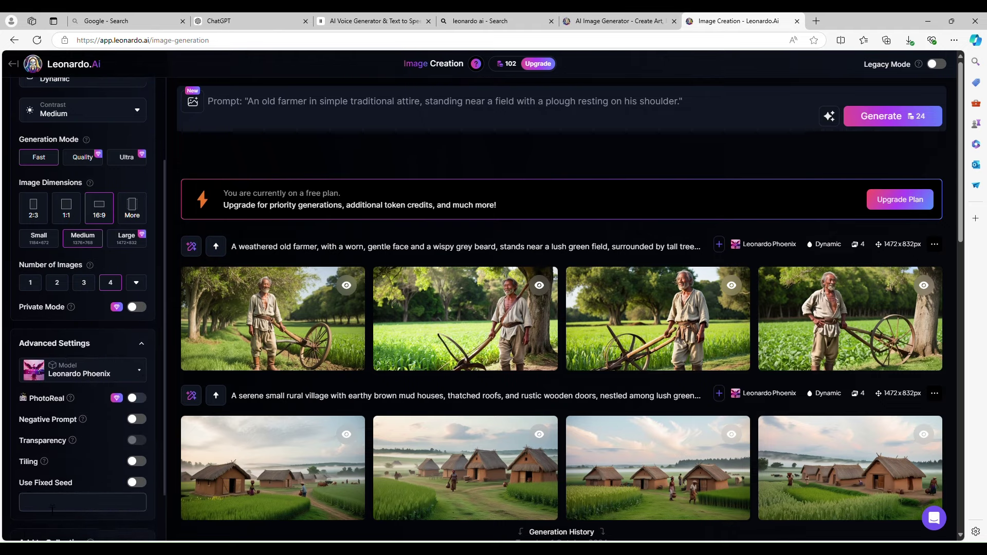
pyautogui.click(51, 513)
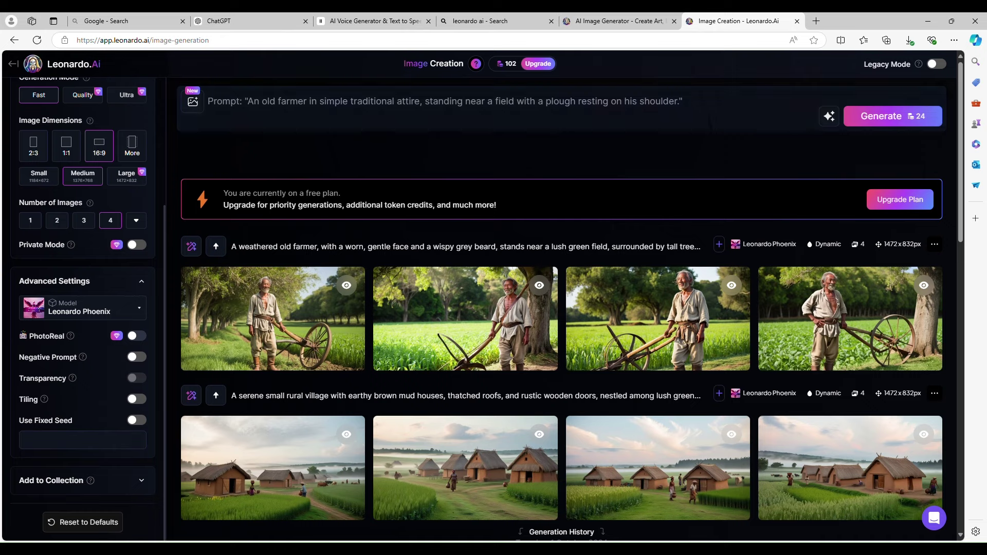
# Step: Replace the old prompt with the copied "A small rural village with mud houses, surrounded by fields under a misty morning sky." and generate the images
pyautogui.click(709, 121)
pyautogui.press('BackSpace')
pyautogui.press('BackSpace')
pyautogui.press('BackSpace')
pyautogui.press('BackSpace')
pyautogui.press('BackSpace')
pyautogui.press('BackSpace')
pyautogui.press('BackSpace')
pyautogui.press('BackSpace')
pyautogui.press('BackSpace')
pyautogui.press('BackSpace')
pyautogui.press('BackSpace')
pyautogui.press('BackSpace')
pyautogui.press('BackSpace')
pyautogui.press('BackSpace')
pyautogui.press('BackSpace')
pyautogui.press('BackSpace')
pyautogui.press('BackSpace')
pyautogui.press('BackSpace')
pyautogui.press('BackSpace')
pyautogui.press('BackSpace')
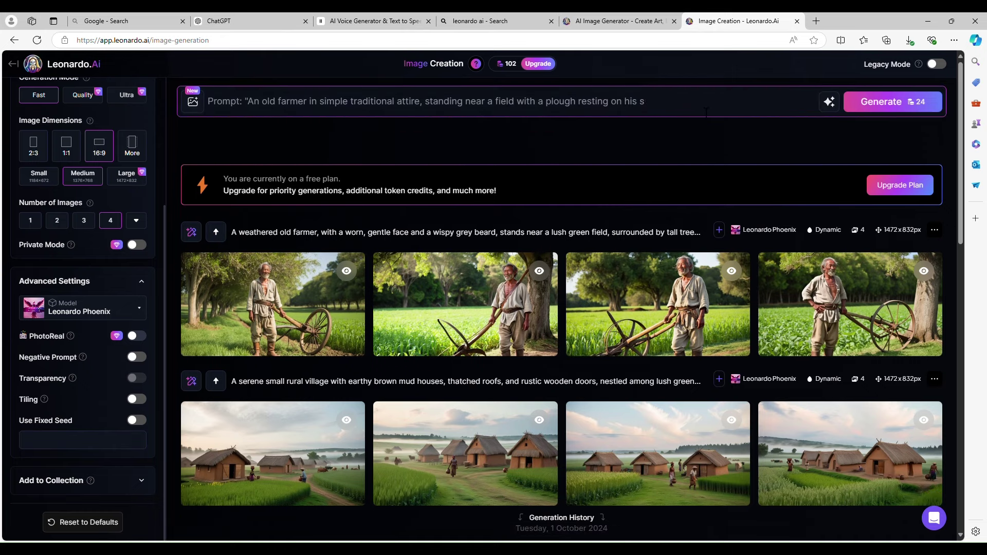
pyautogui.press('BackSpace')
pyautogui.press('BackSpace')
pyautogui.press('BackSpace')
pyautogui.press('BackSpace')
pyautogui.press('BackSpace')
pyautogui.press('BackSpace')
pyautogui.press('BackSpace')
pyautogui.press('BackSpace')
pyautogui.press('BackSpace')
pyautogui.press('BackSpace')
pyautogui.press('BackSpace')
pyautogui.press('BackSpace')
pyautogui.press('BackSpace')
pyautogui.press('BackSpace')
pyautogui.press('BackSpace')
pyautogui.press('BackSpace')
pyautogui.press('BackSpace')
pyautogui.press('BackSpace')
pyautogui.press('BackSpace')
pyautogui.press('BackSpace')
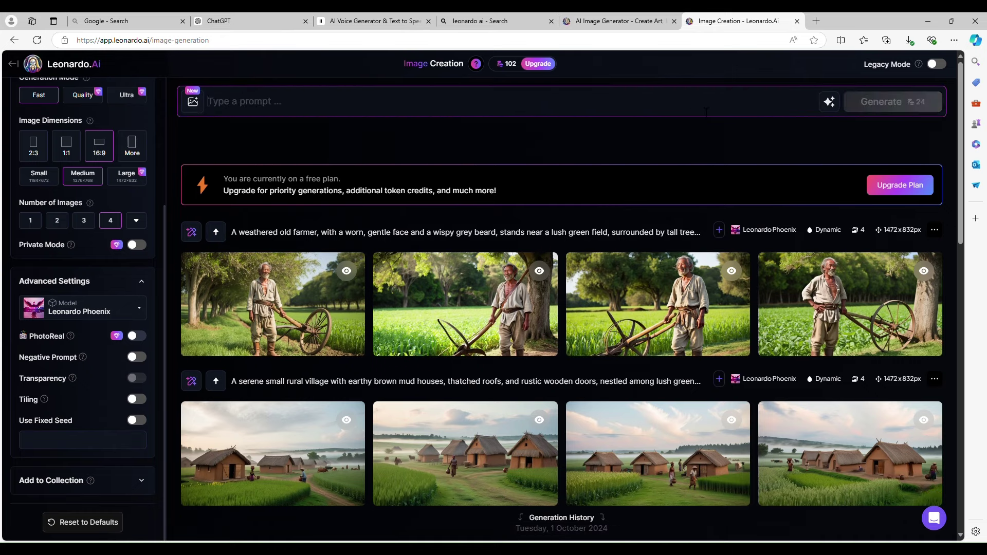
pyautogui.hotkey('ctrl', 'v')
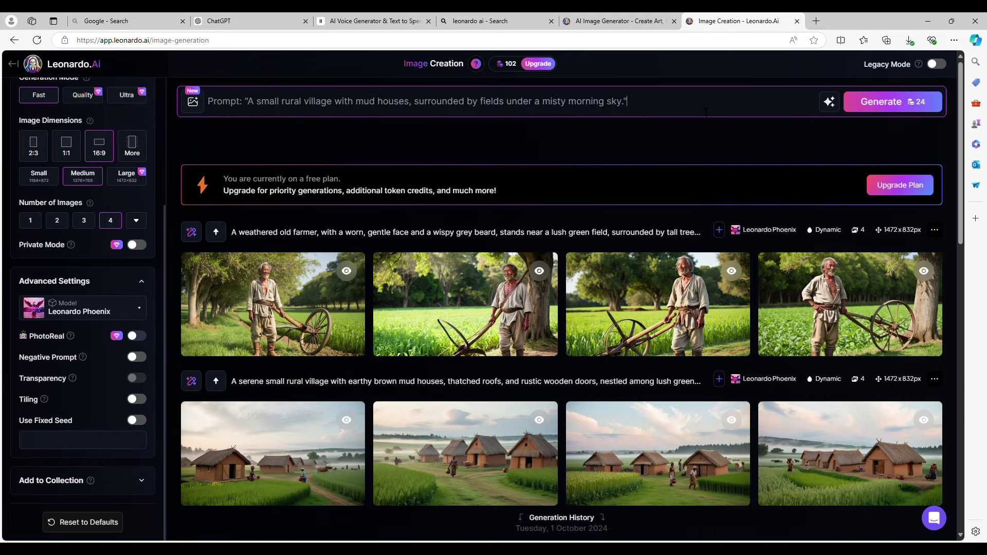
pyautogui.click(880, 103)
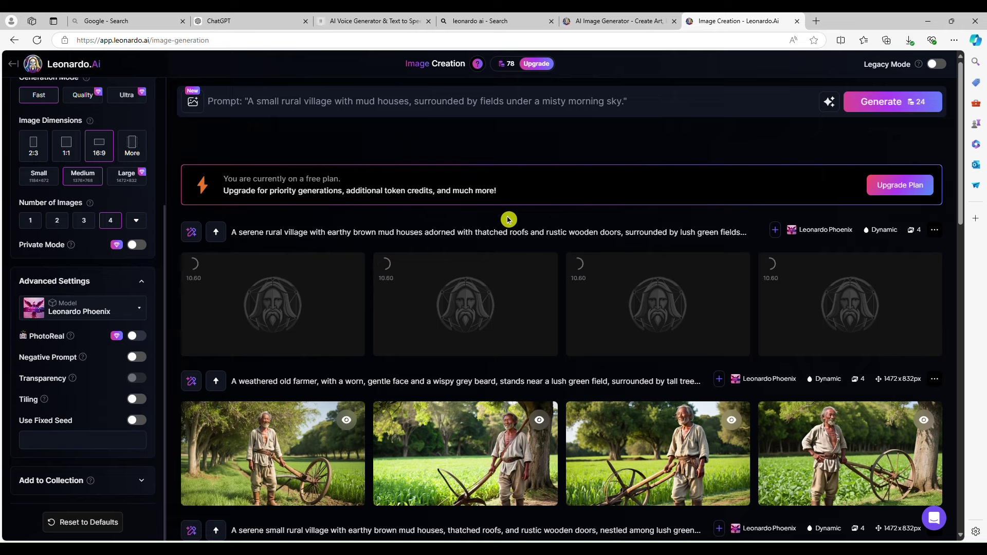
pyautogui.click(934, 230)
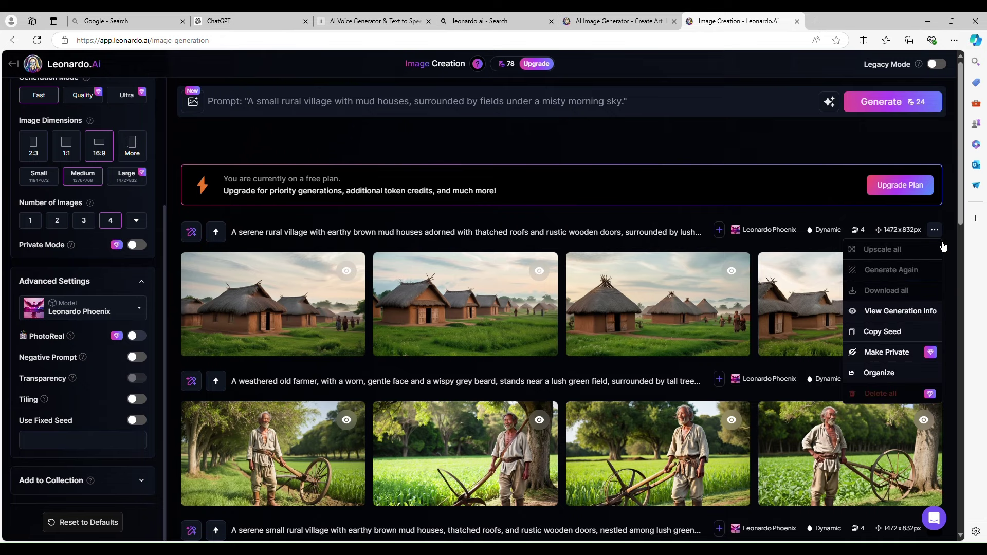
pyautogui.click(873, 342)
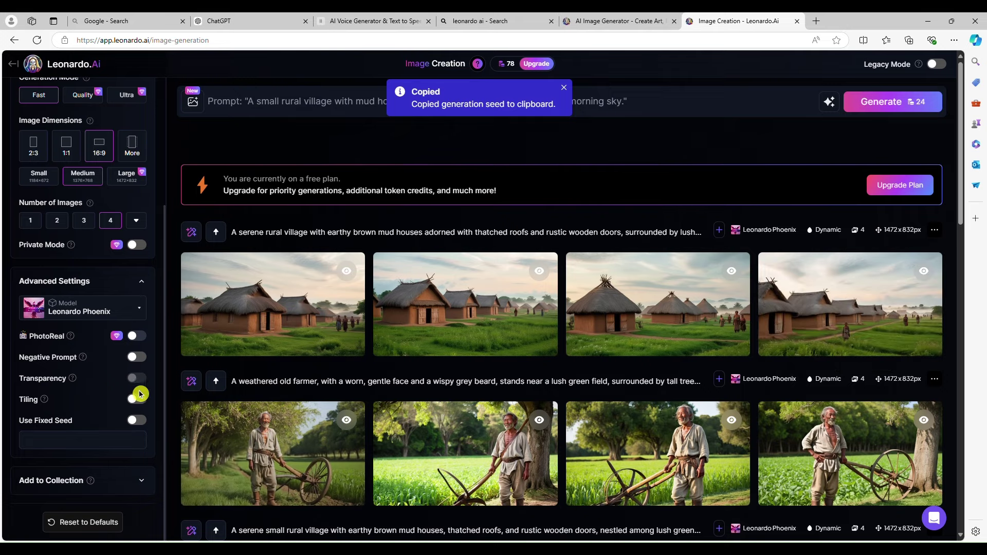
pyautogui.click(32, 442)
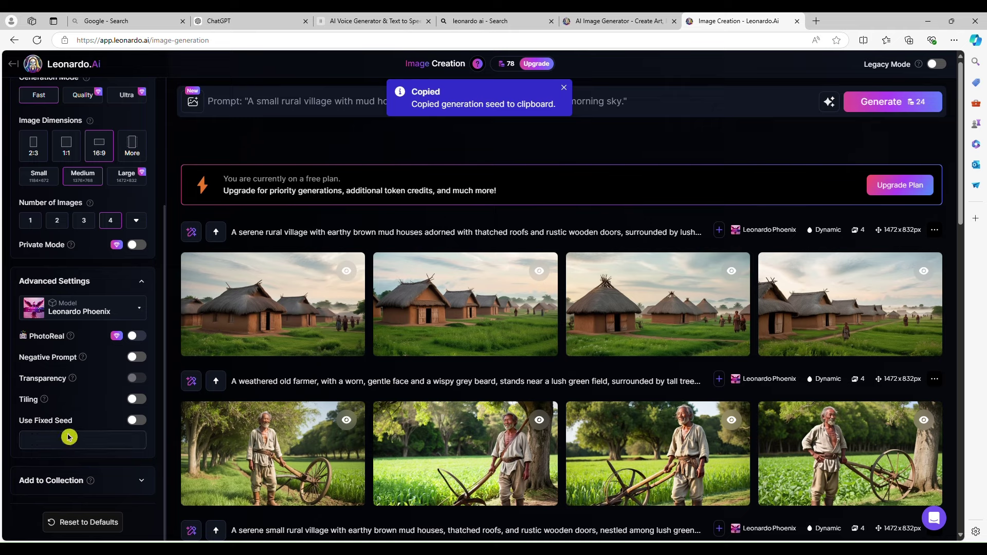
pyautogui.click(144, 422)
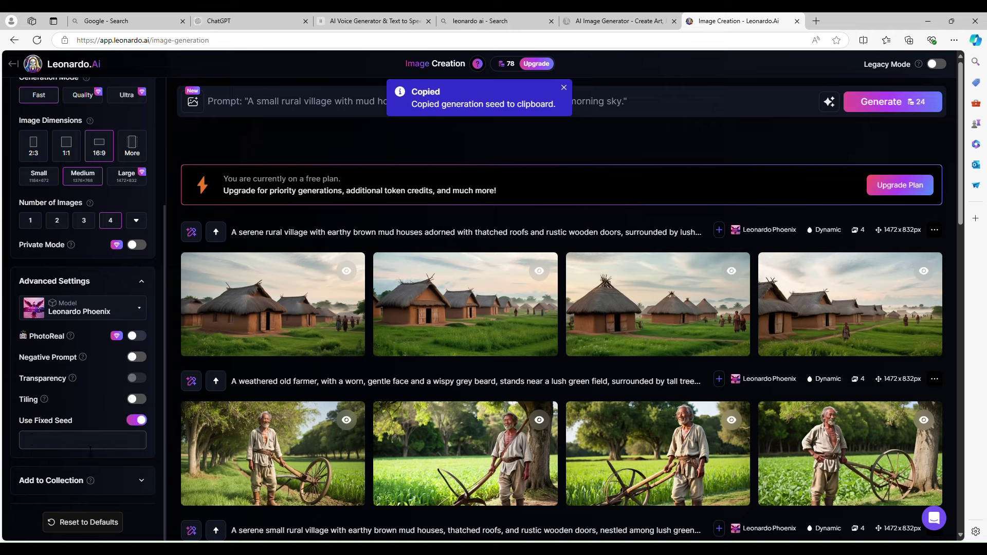
pyautogui.click(80, 443)
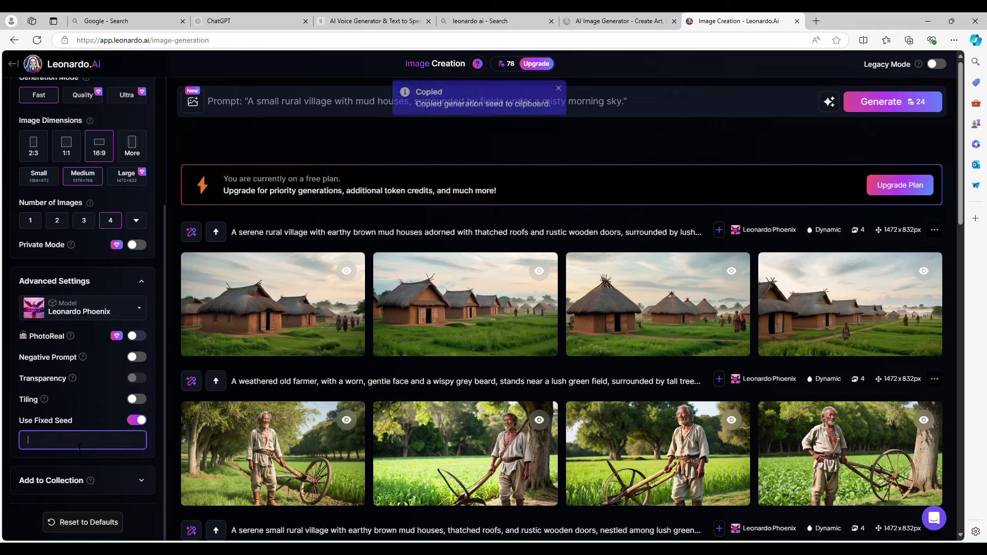
pyautogui.hotkey('ctrl', 'v')
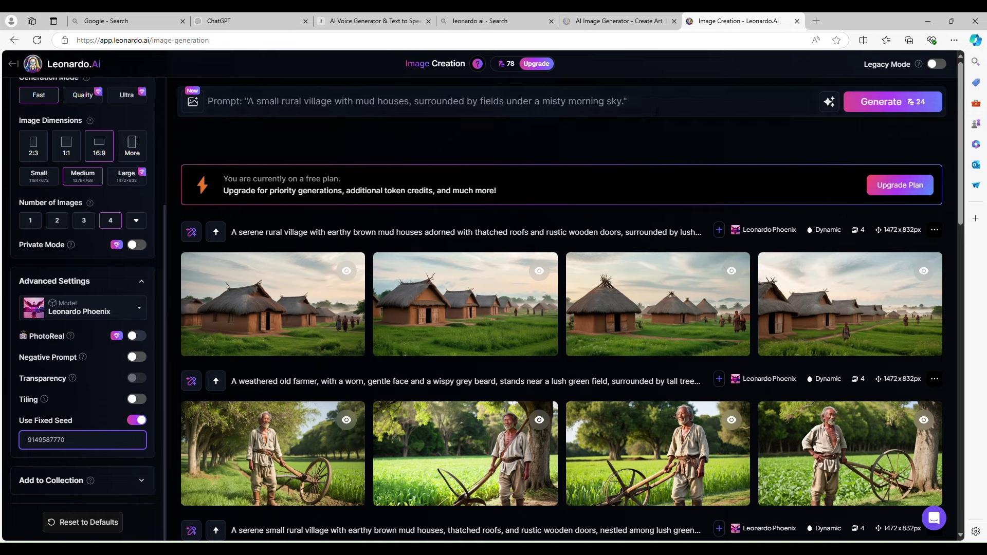
# Step: Clear the whole village prompt from the image prompt field
pyautogui.click(657, 110)
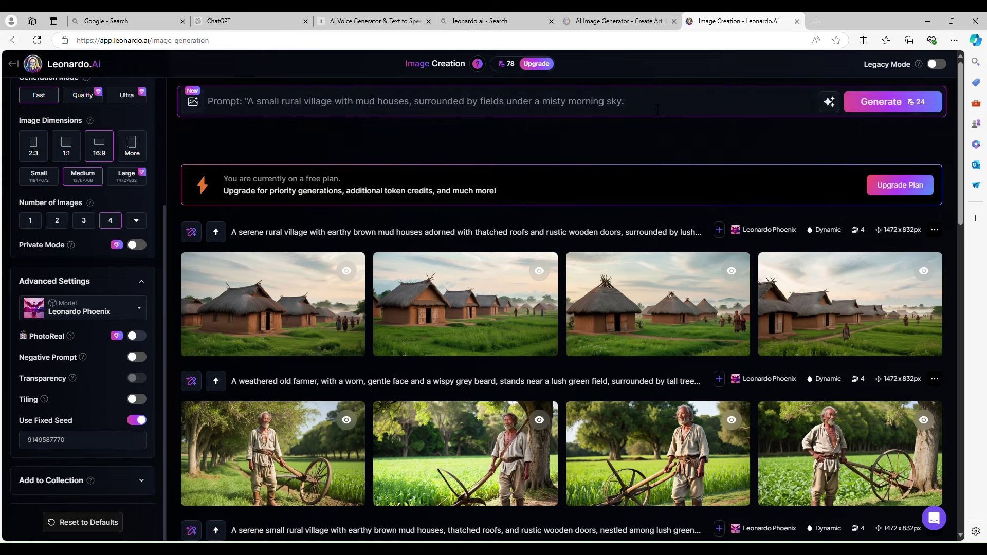
pyautogui.press('BackSpace')
pyautogui.press('BackSpace')
pyautogui.press('BackSpace')
pyautogui.press('BackSpace')
pyautogui.press('BackSpace')
pyautogui.press('BackSpace')
pyautogui.press('BackSpace')
pyautogui.press('BackSpace')
pyautogui.press('BackSpace')
pyautogui.press('BackSpace')
pyautogui.press('BackSpace')
pyautogui.press('BackSpace')
pyautogui.press('BackSpace')
pyautogui.press('BackSpace')
pyautogui.press('BackSpace')
pyautogui.press('BackSpace')
pyautogui.press('BackSpace')
pyautogui.press('BackSpace')
pyautogui.press('BackSpace')
pyautogui.press('BackSpace')
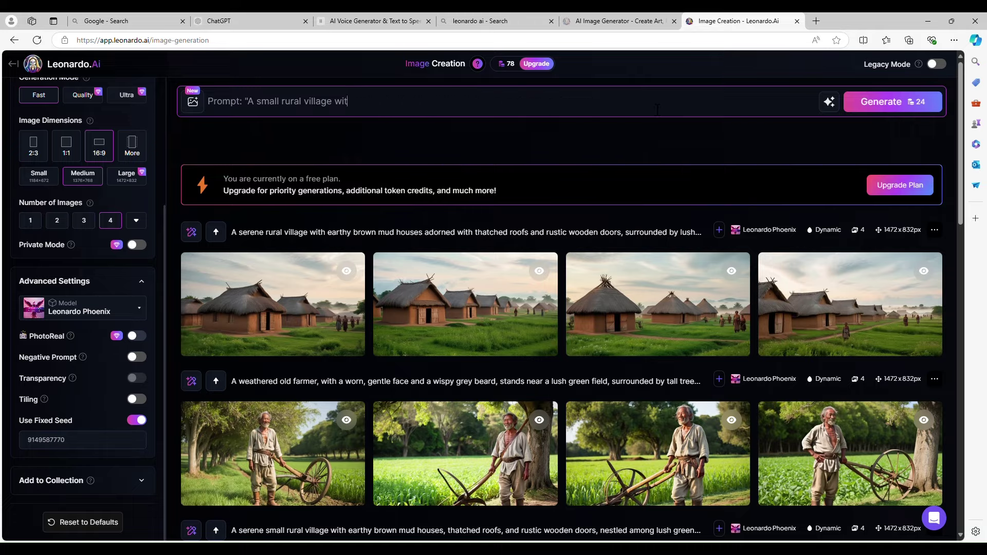
pyautogui.press('BackSpace')
pyautogui.press('BackSpace')
pyautogui.press('BackSpace')
pyautogui.press('BackSpace')
pyautogui.press('BackSpace')
pyautogui.press('BackSpace')
pyautogui.press('BackSpace')
pyautogui.press('BackSpace')
pyautogui.press('BackSpace')
pyautogui.press('BackSpace')
pyautogui.press('BackSpace')
pyautogui.press('BackSpace')
pyautogui.press('BackSpace')
pyautogui.press('BackSpace')
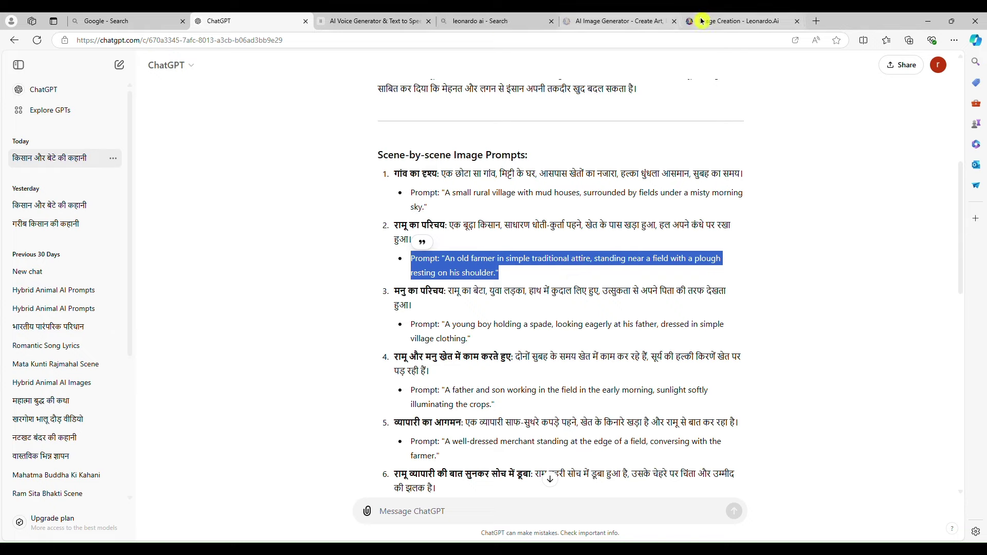
# Step: In Leonardo.Ai, enter the copied "An old farmer in simple traditional attire, standing near a field with a plough resting on his shoulder." and generate the images
pyautogui.click(717, 21)
pyautogui.click(435, 107)
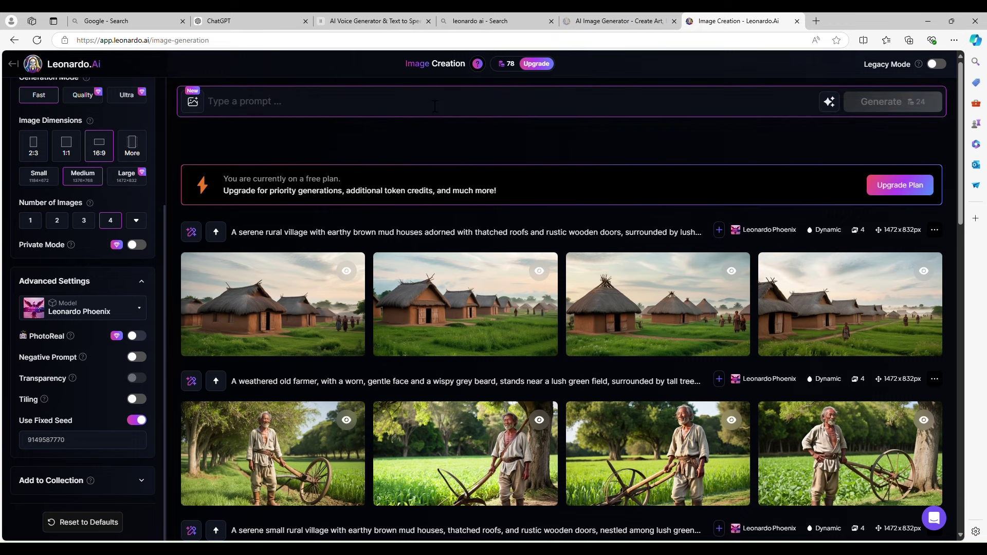
pyautogui.hotkey('ctrl', 'v')
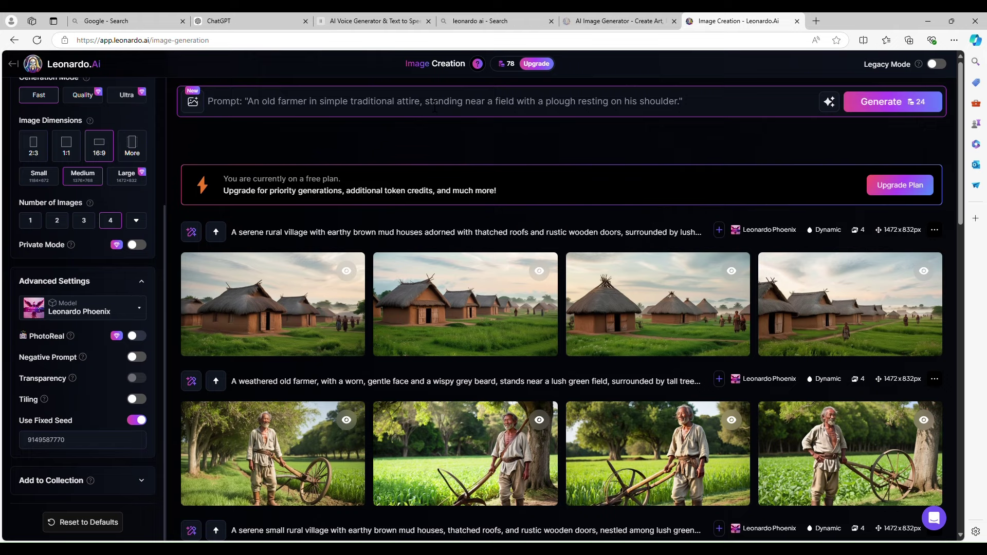
pyautogui.click(868, 114)
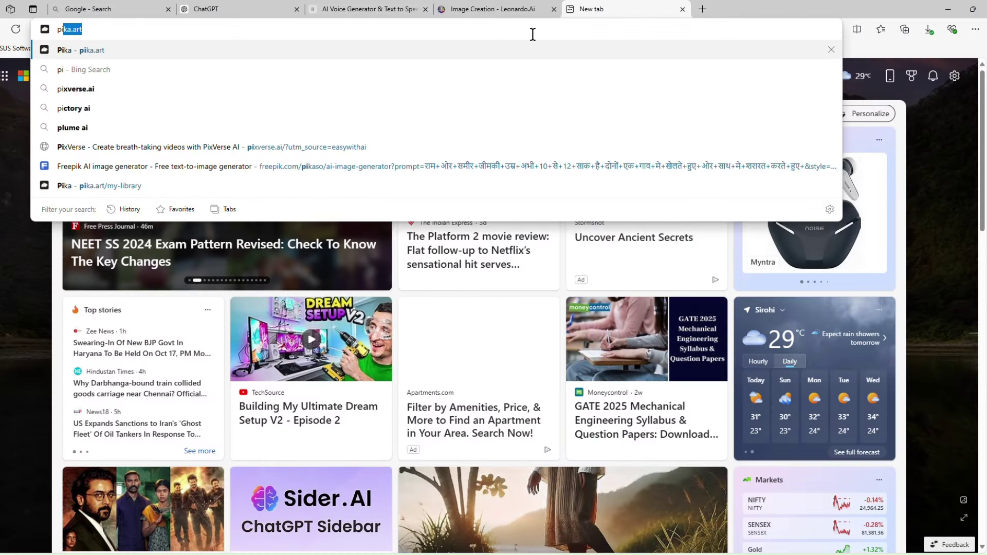
# Step: Open the PixVerse website at pixverse.ai in the new browser tab
pyautogui.write('xverse.ai/?utm_source=easywithai')
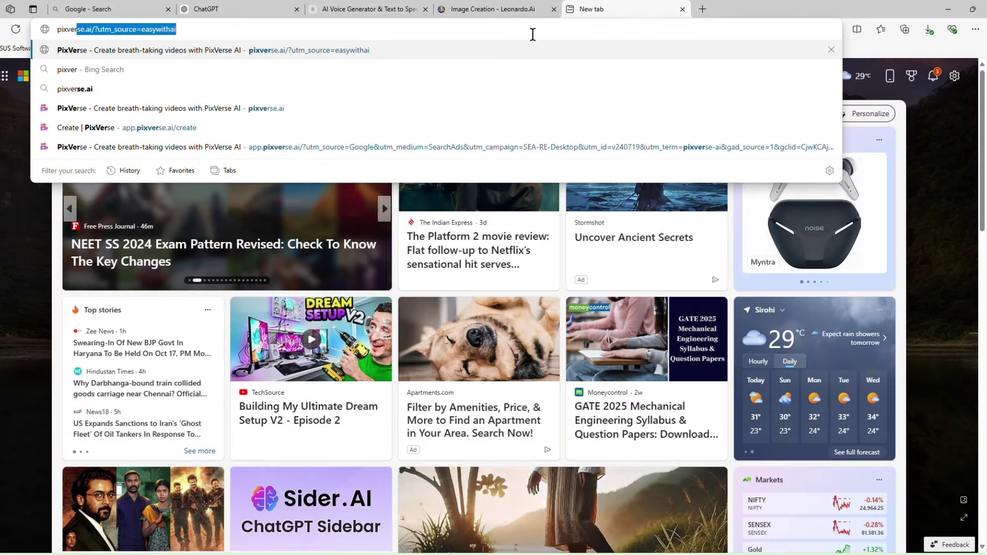